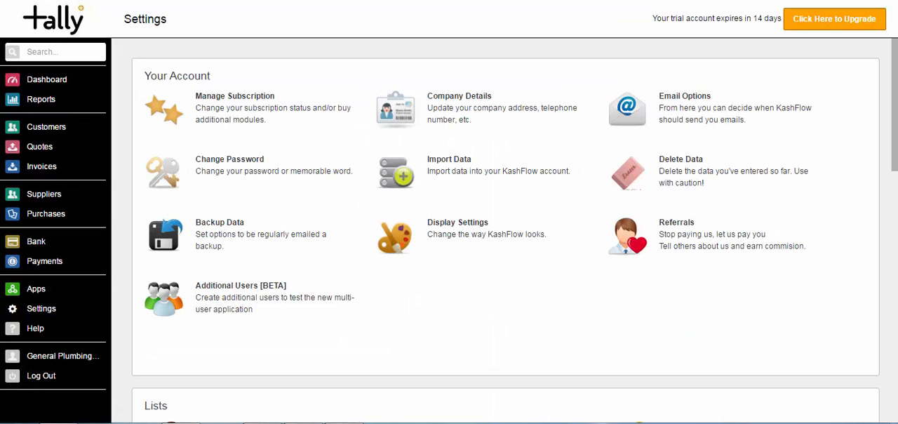
Enable Projects in the project settings and save the settings
{"action": "scroll", "coordinate": [505, 232], "scroll_direction": "down", "scroll_amount": 4}
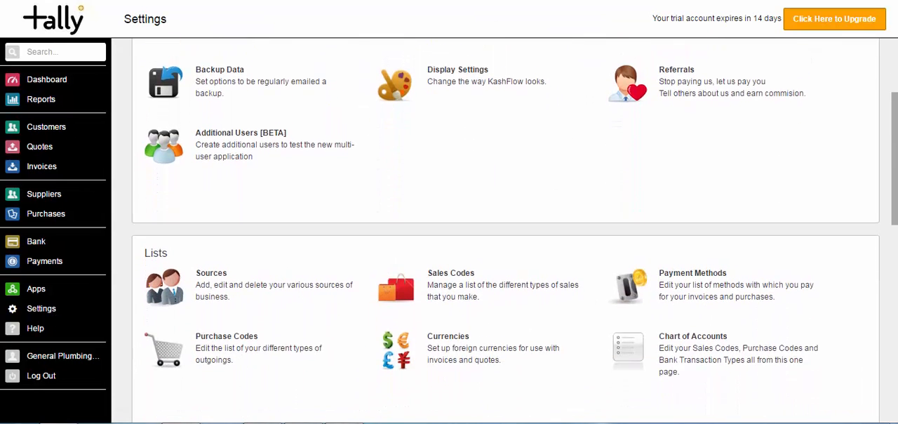
{"action": "scroll", "coordinate": [677, 272], "scroll_direction": "down", "scroll_amount": 2}
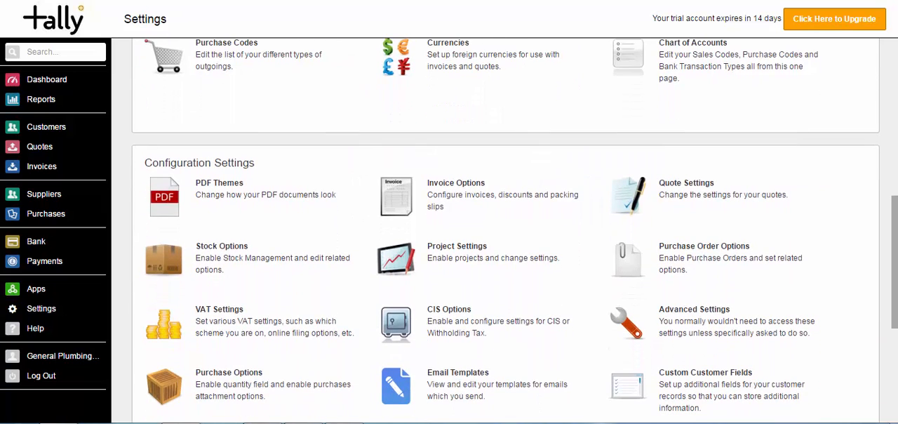
{"action": "left_click", "coordinate": [446, 258]}
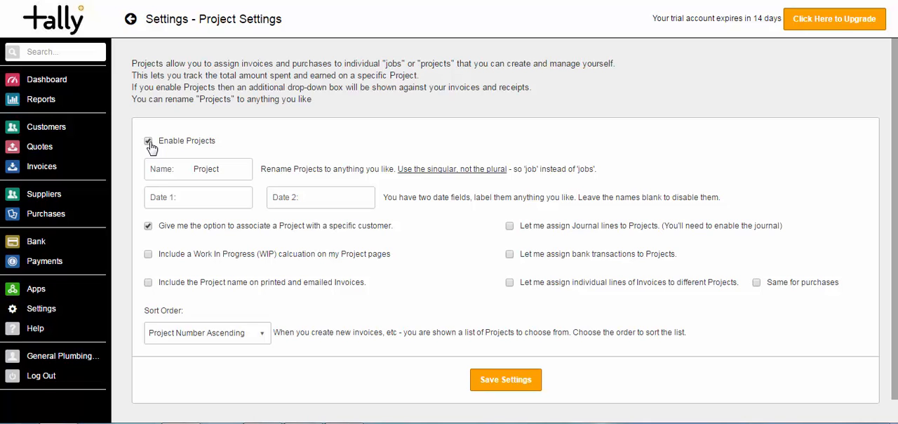
{"action": "left_click", "coordinate": [484, 380]}
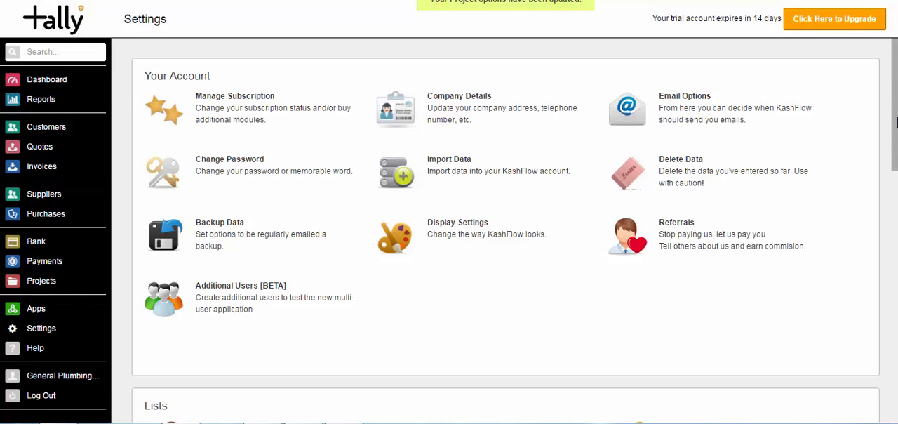
Rename Projects to "Department" in the project settings, save, and open the Departments page
{"action": "scroll", "coordinate": [897, 123], "scroll_direction": "down", "scroll_amount": 6}
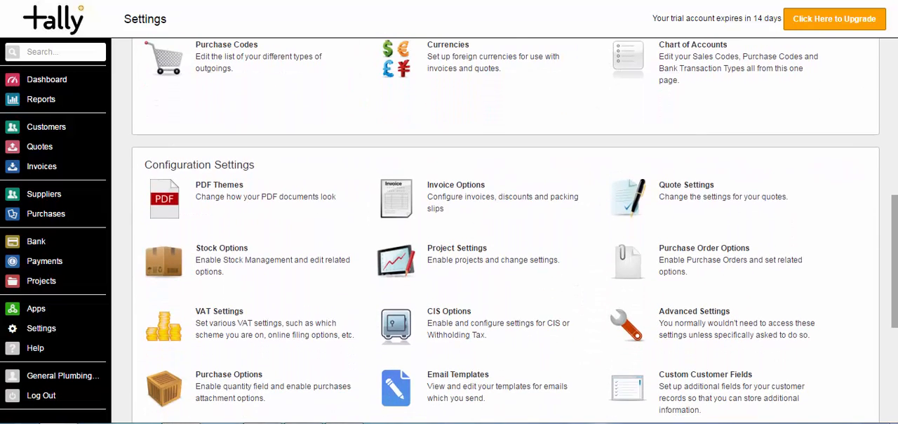
{"action": "left_click", "coordinate": [462, 257]}
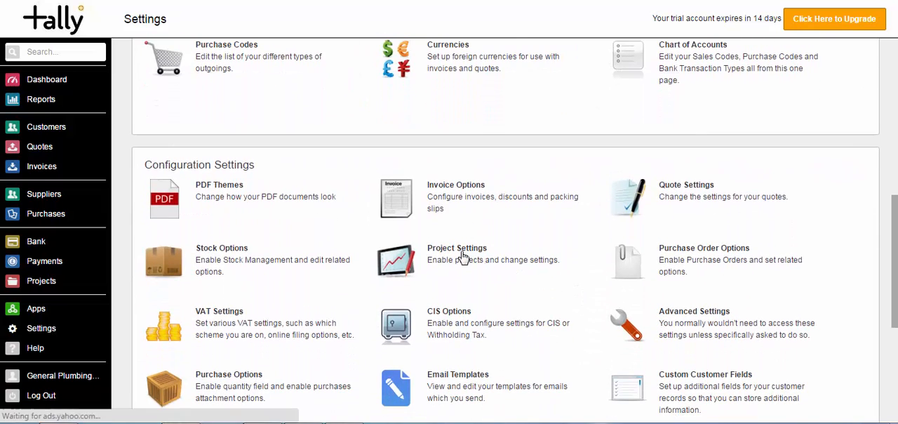
{"action": "left_click", "coordinate": [228, 168]}
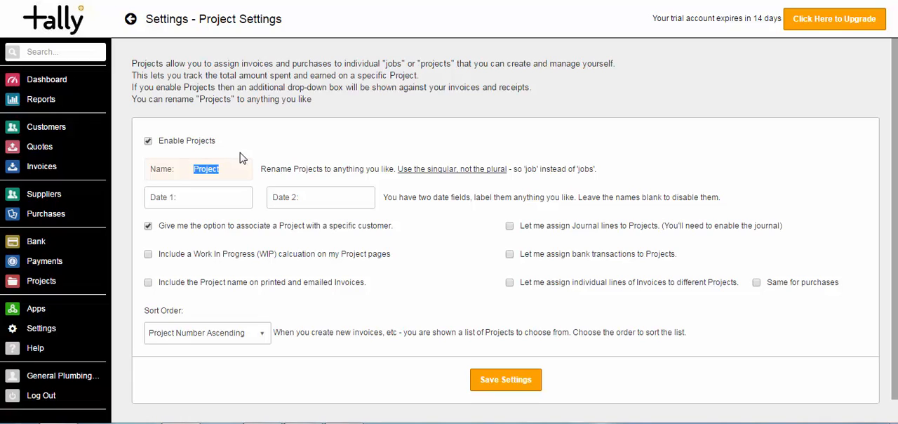
{"action": "type", "text": "Dep"}
{"action": "left_click", "coordinate": [193, 187]}
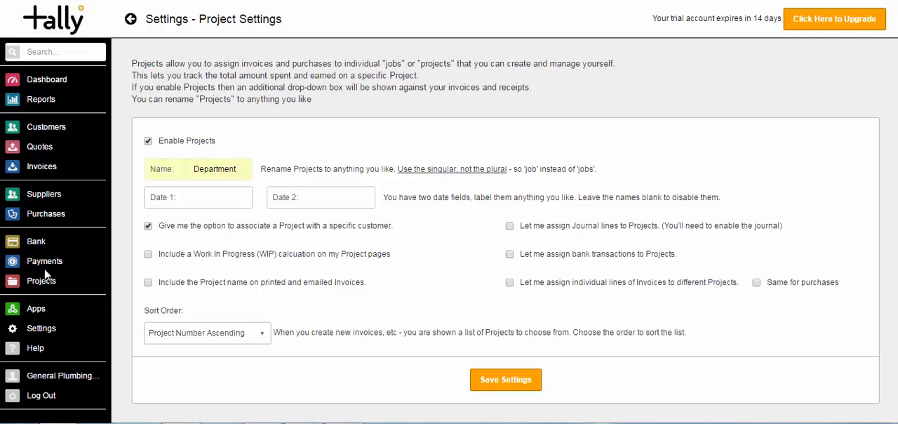
{"action": "left_click", "coordinate": [489, 380]}
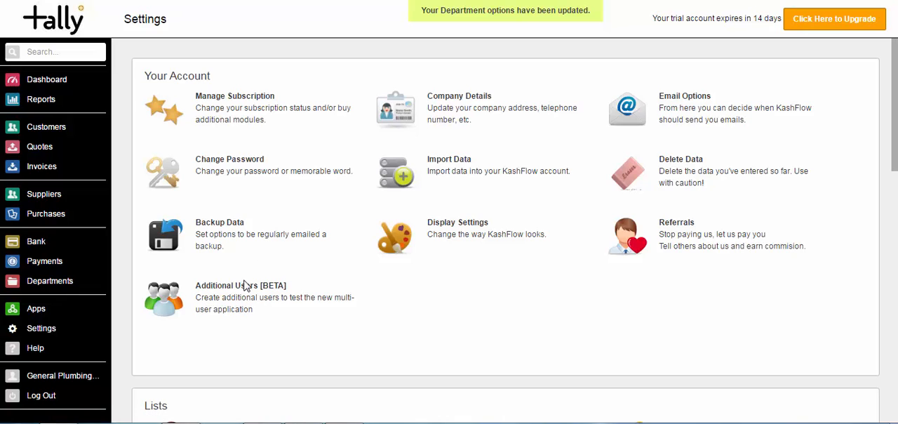
{"action": "left_click", "coordinate": [46, 285]}
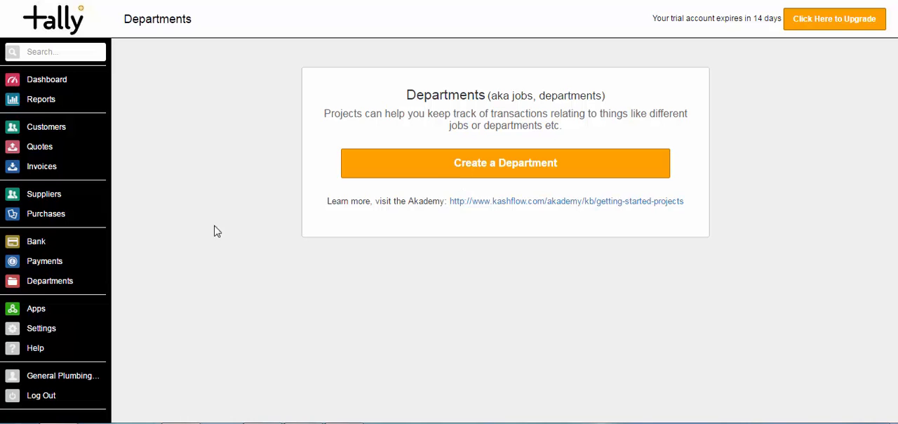
Reopen the department settings and change the name to "Project"
{"action": "left_click", "coordinate": [42, 329]}
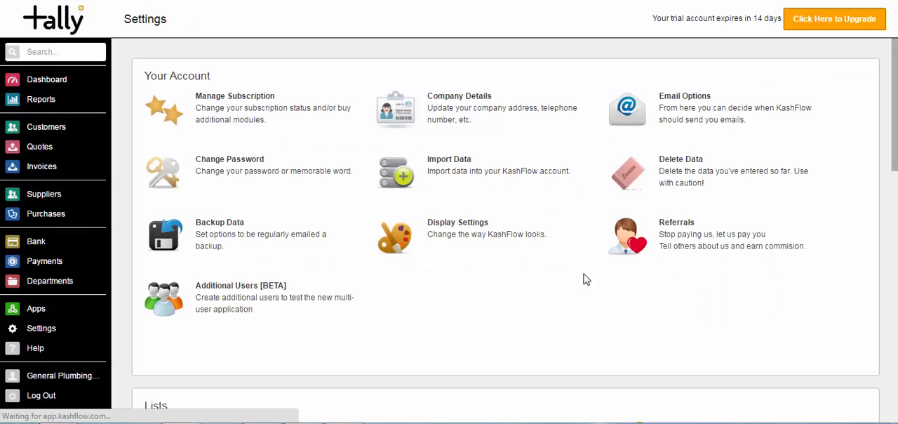
{"action": "scroll", "coordinate": [877, 145], "scroll_direction": "down", "scroll_amount": 5}
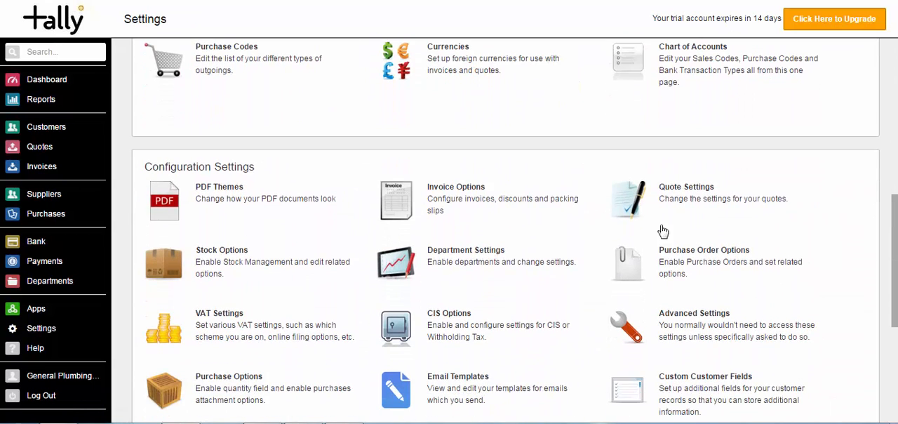
{"action": "left_click", "coordinate": [479, 261]}
{"action": "left_click_drag", "start_coordinate": [186, 169], "coordinate": [305, 167]}
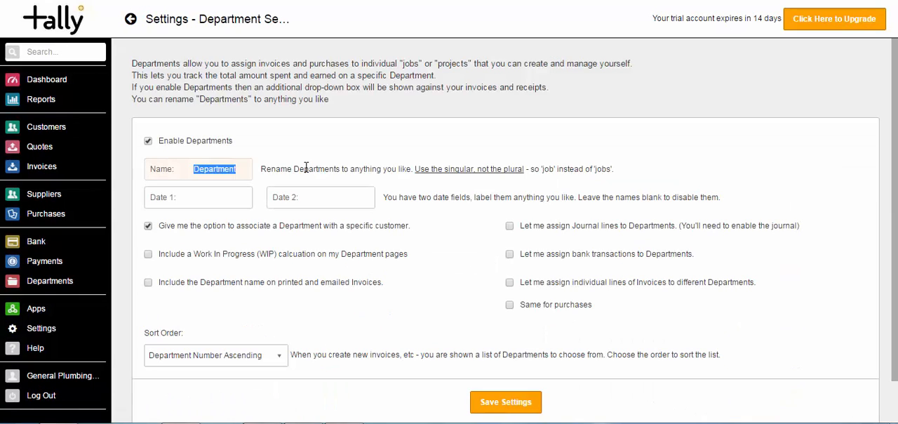
{"action": "type", "text": "Project"}
{"action": "left_click", "coordinate": [224, 190]}
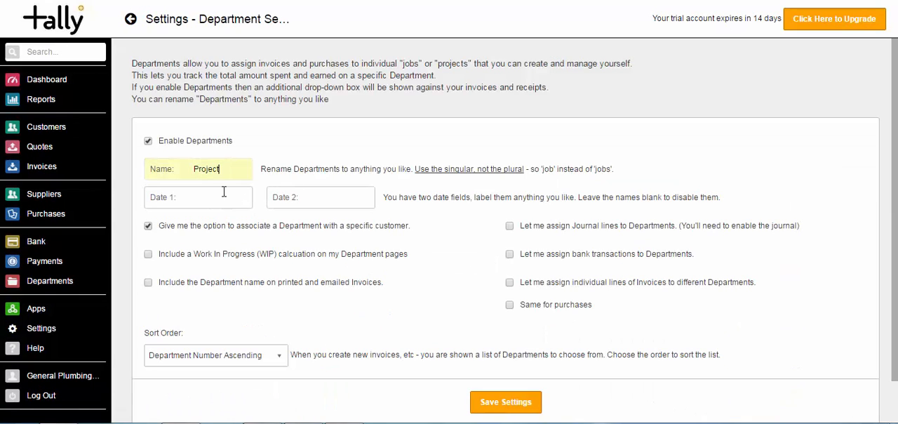
Label the first date field "Start Date" and the second "End Date"
{"action": "left_click", "coordinate": [233, 196]}
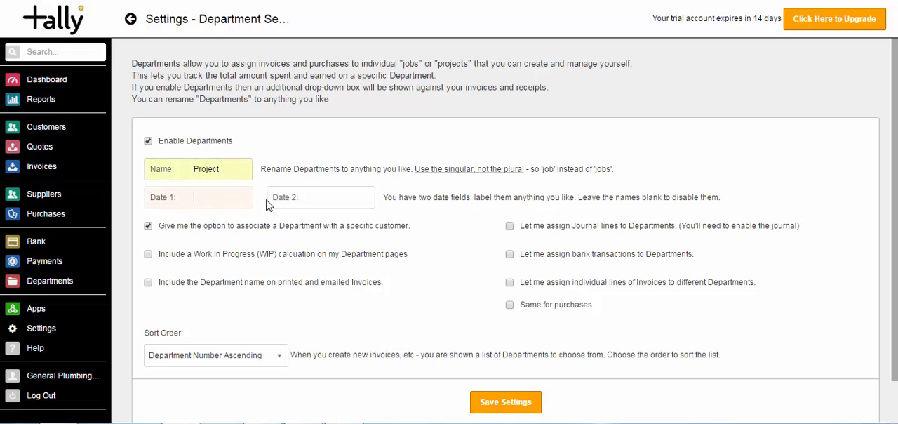
{"action": "left_click", "coordinate": [314, 197]}
{"action": "left_click", "coordinate": [231, 199]}
{"action": "type", "text": "Start Date"}
{"action": "left_click", "coordinate": [220, 217]}
{"action": "left_click", "coordinate": [317, 199]}
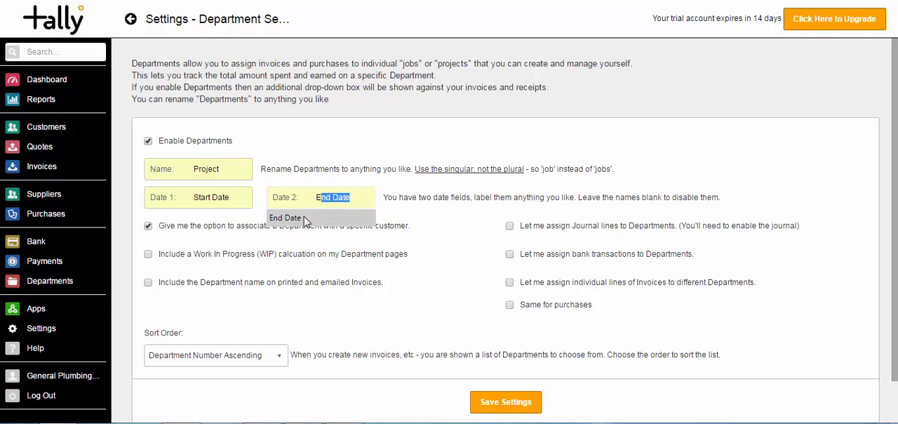
{"action": "left_click", "coordinate": [310, 219]}
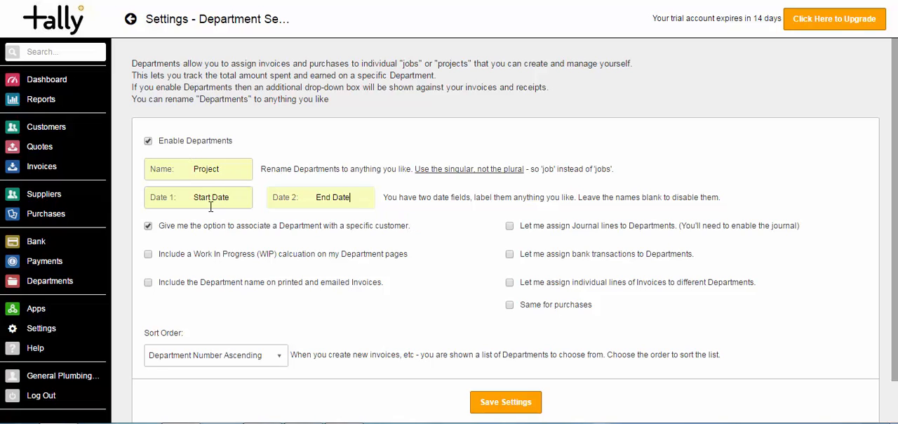
Enable customer association, WIP calculation, names on invoices, and assignment of journal lines, bank transactions, individual invoice lines and purchases, and save the settings
{"action": "left_click", "coordinate": [150, 228]}
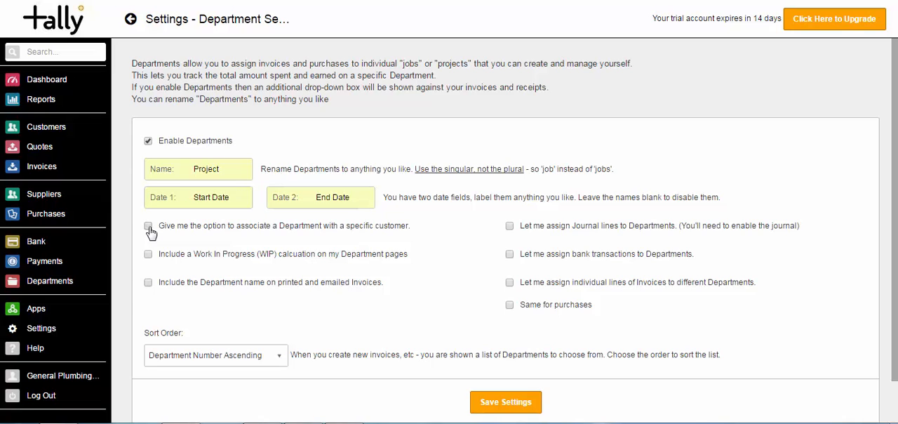
{"action": "left_click", "coordinate": [149, 229]}
{"action": "left_click", "coordinate": [149, 256]}
{"action": "left_click", "coordinate": [149, 284]}
{"action": "left_click", "coordinate": [509, 226]}
{"action": "left_click", "coordinate": [509, 254]}
{"action": "left_click", "coordinate": [511, 284]}
{"action": "left_click", "coordinate": [510, 305]}
{"action": "left_click", "coordinate": [491, 409]}
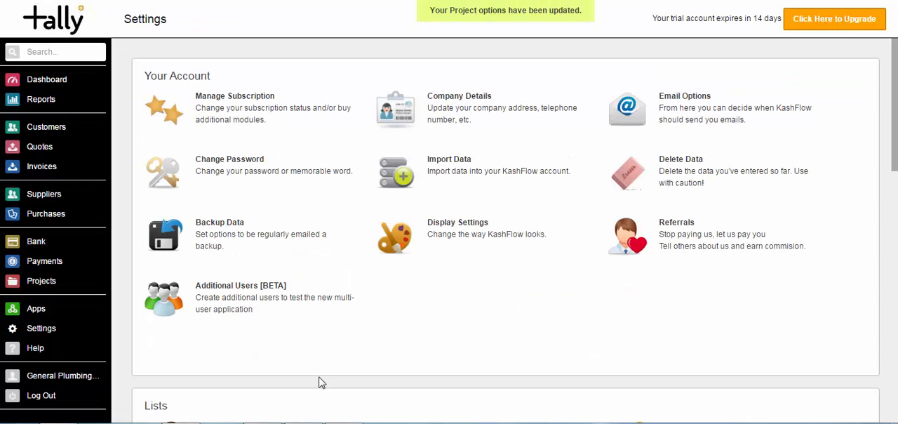
Start a new project named "Project 1" with the reference "Prj1"
{"action": "left_click", "coordinate": [40, 284]}
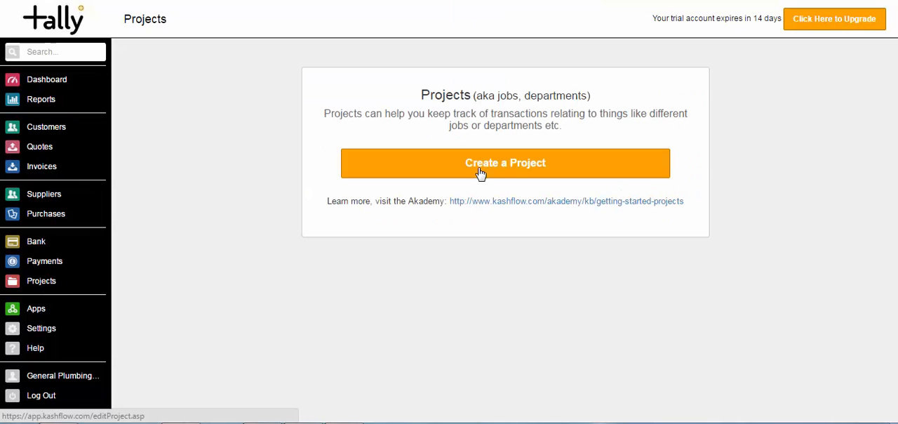
{"action": "left_click", "coordinate": [484, 165]}
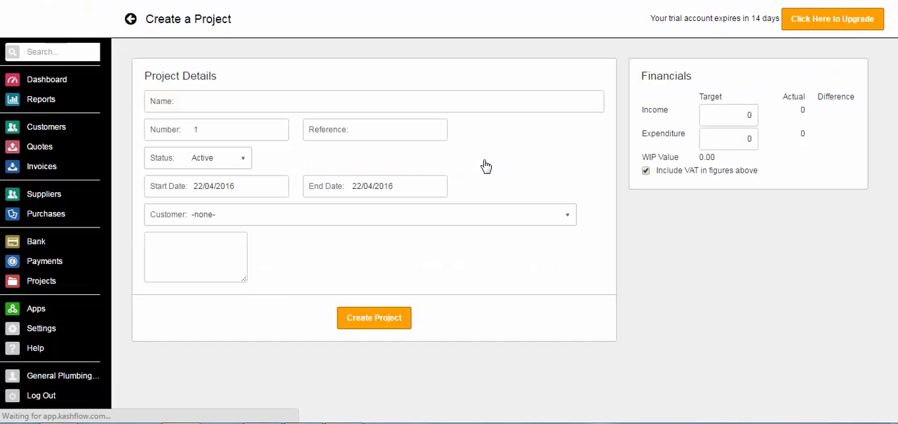
{"action": "type", "text": "Project"}
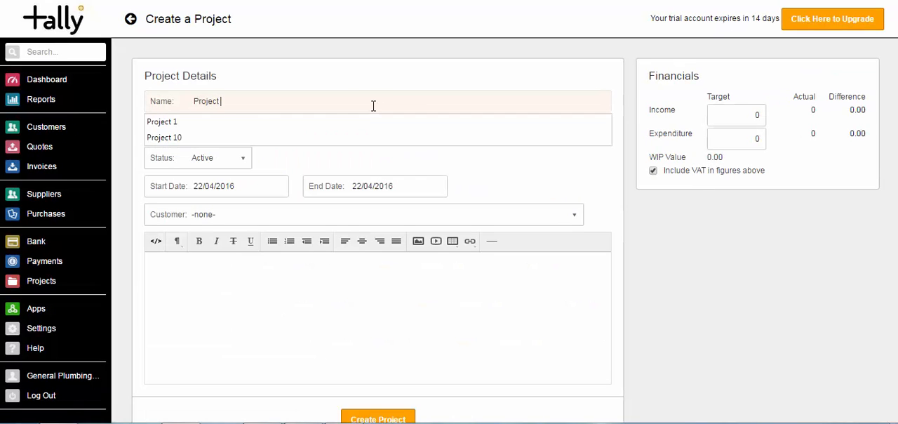
{"action": "type", "text": " 1"}
{"action": "key", "text": "Tab"}
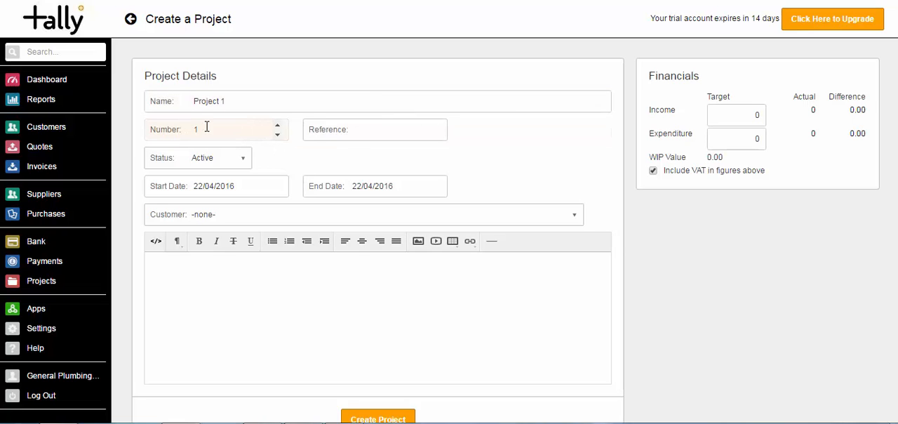
{"action": "left_click", "coordinate": [379, 131]}
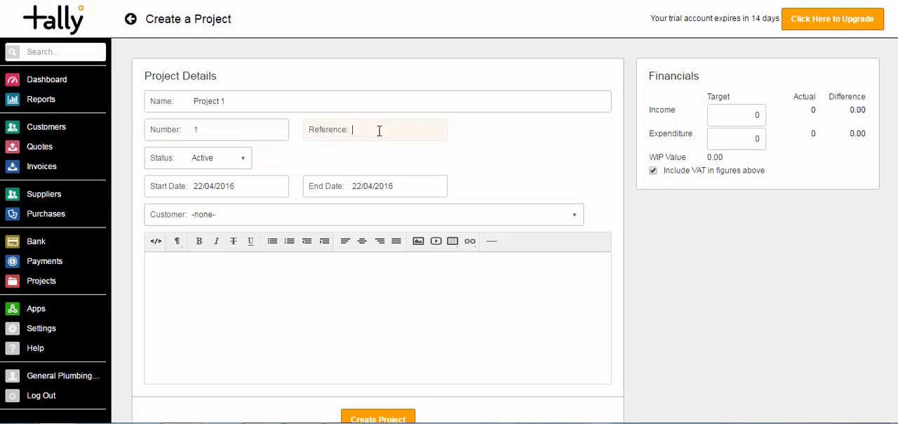
{"action": "type", "text": "Pr"}
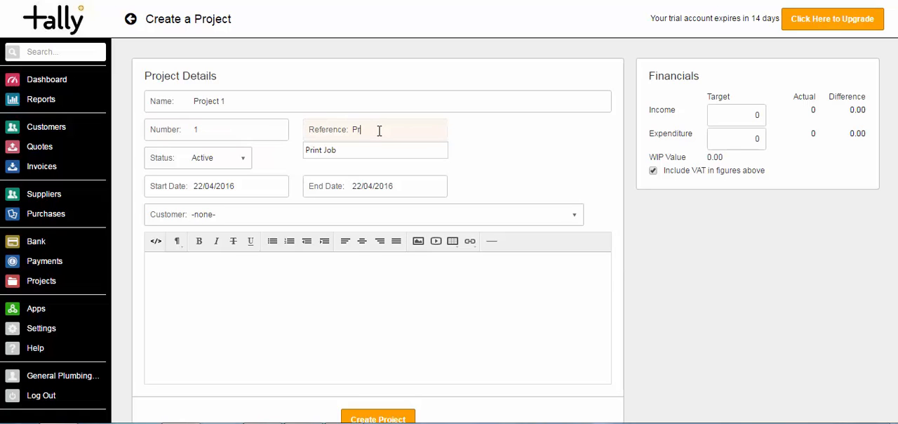
{"action": "type", "text": "j"}
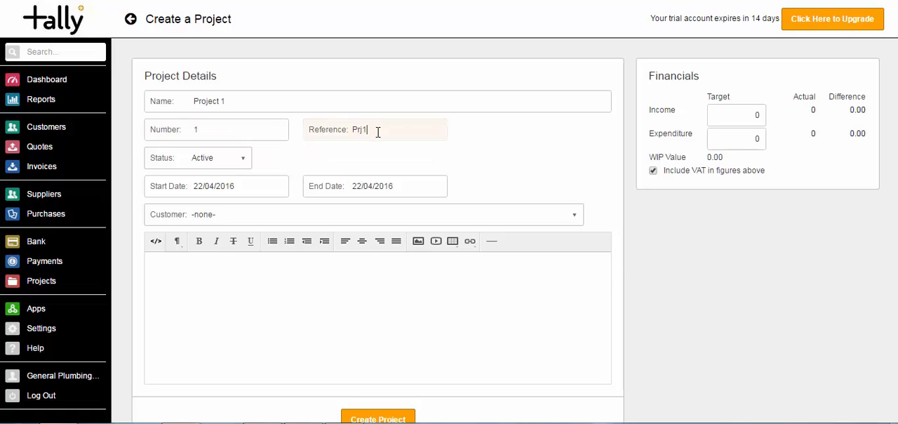
{"action": "type", "text": "1"}
Review the status options available for the new project
{"action": "left_click", "coordinate": [244, 160]}
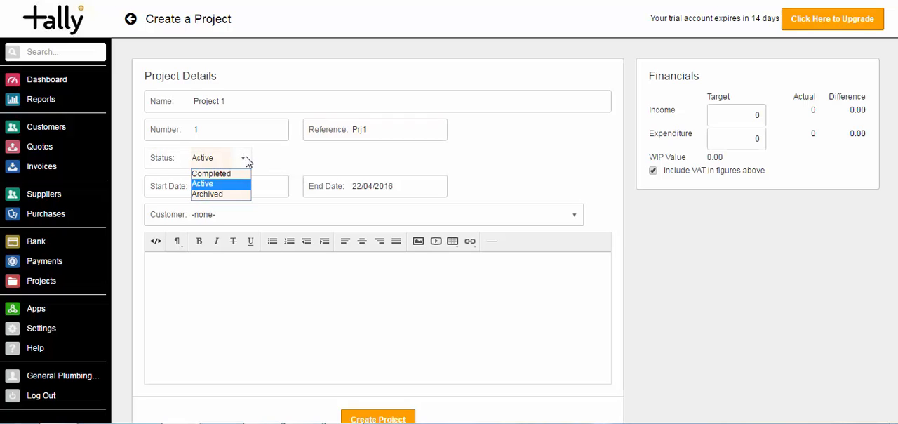
{"action": "left_click", "coordinate": [270, 165]}
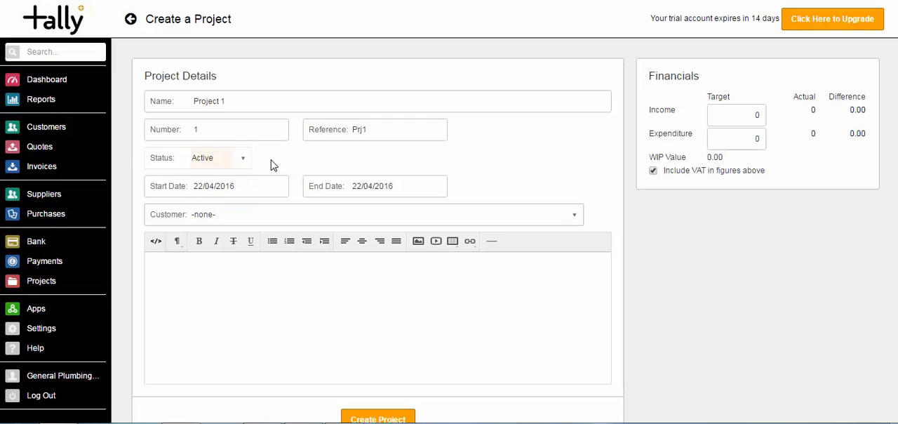
{"action": "left_click", "coordinate": [247, 162]}
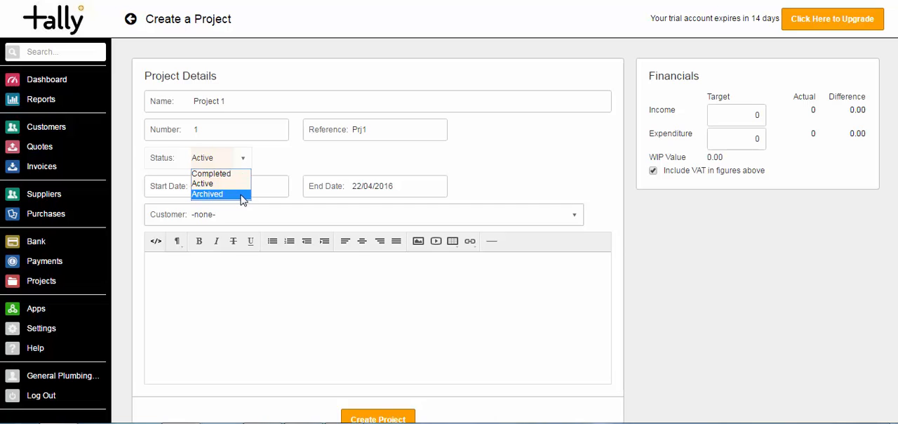
{"action": "left_click", "coordinate": [274, 167]}
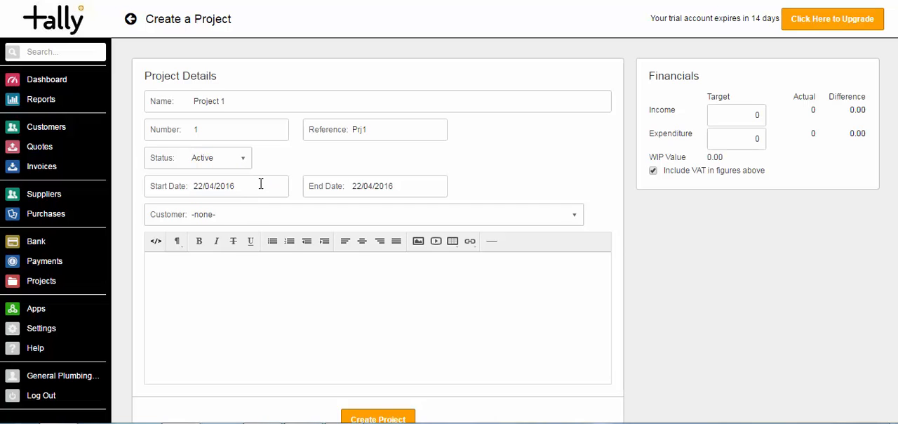
Set the project's end date to 29/04/2016 and assign it to the customer ADMIRAL APTS
{"action": "left_click", "coordinate": [260, 184]}
{"action": "left_click", "coordinate": [394, 187]}
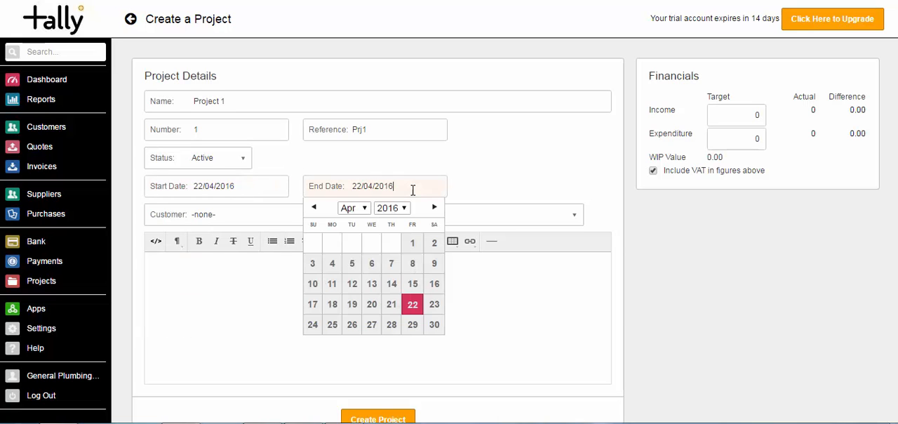
{"action": "left_click", "coordinate": [413, 325]}
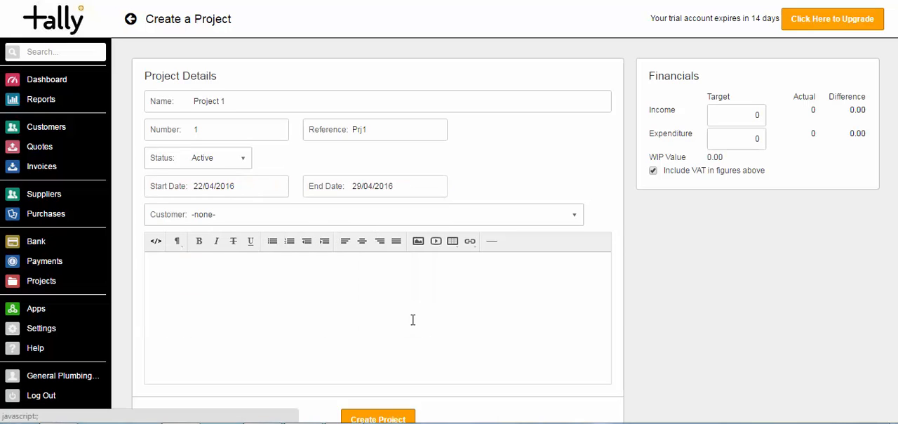
{"action": "left_click", "coordinate": [315, 217]}
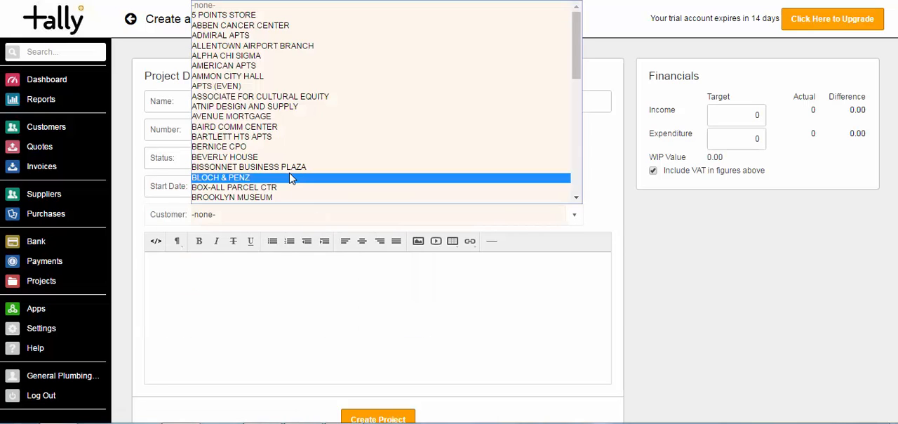
{"action": "left_click", "coordinate": [242, 36]}
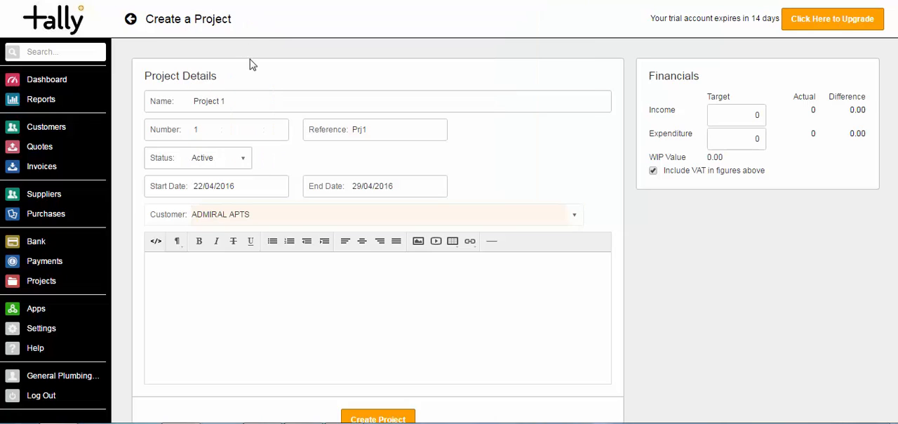
{"action": "left_click", "coordinate": [293, 304]}
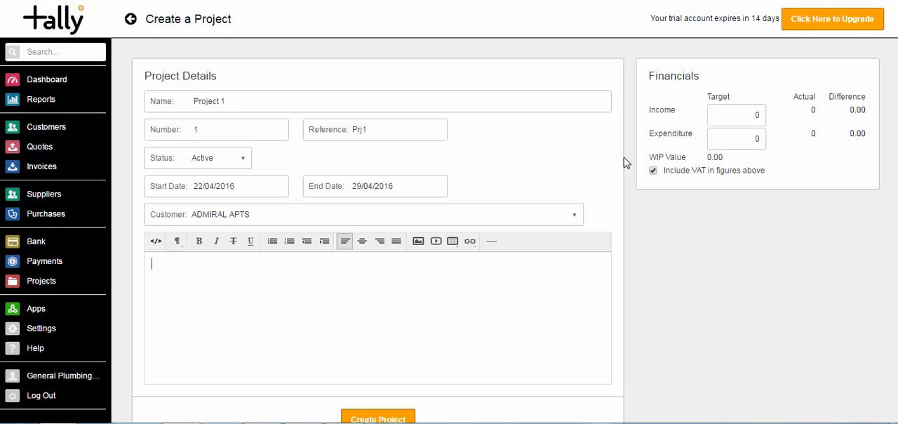
Set the project's target income to 10000 and target expenditure to 3000, and create the project
{"action": "left_click_drag", "start_coordinate": [741, 114], "coordinate": [774, 114]}
{"action": "type", "text": "10000"}
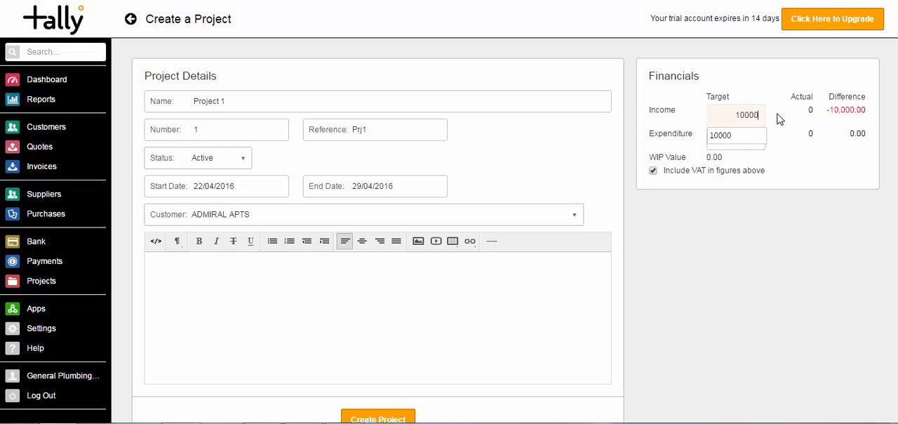
{"action": "left_click", "coordinate": [756, 140]}
{"action": "left_click_drag", "start_coordinate": [757, 140], "coordinate": [763, 139]}
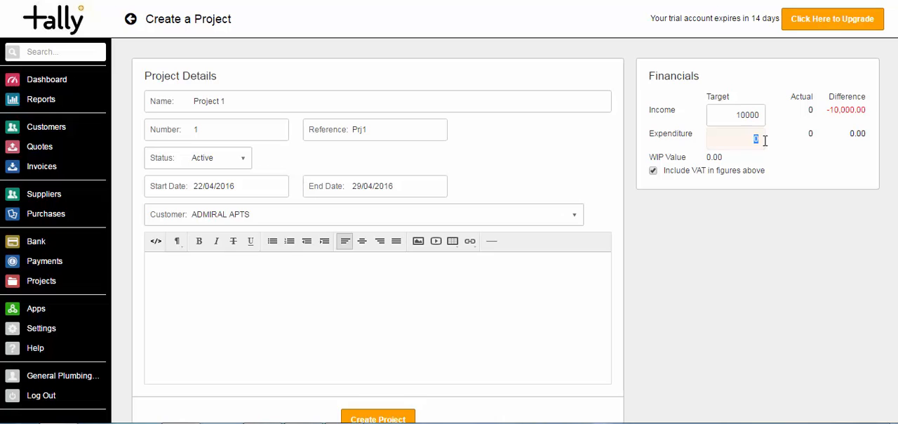
{"action": "type", "text": "3000"}
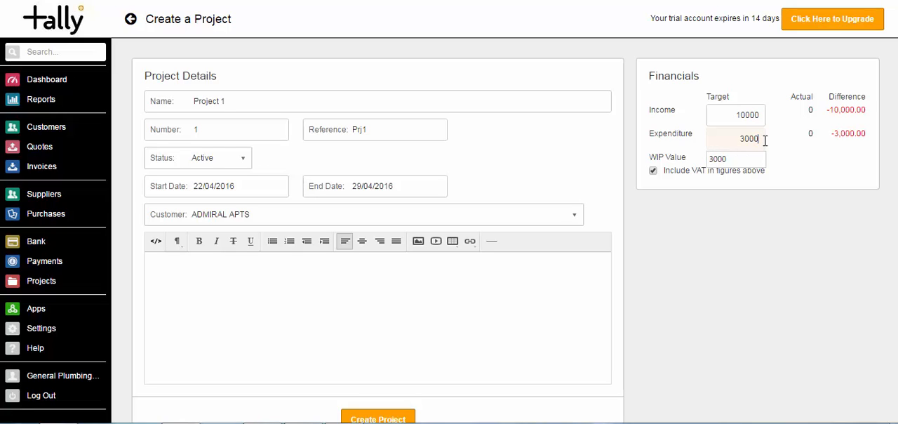
{"action": "key", "text": "Tab"}
{"action": "left_click", "coordinate": [745, 218]}
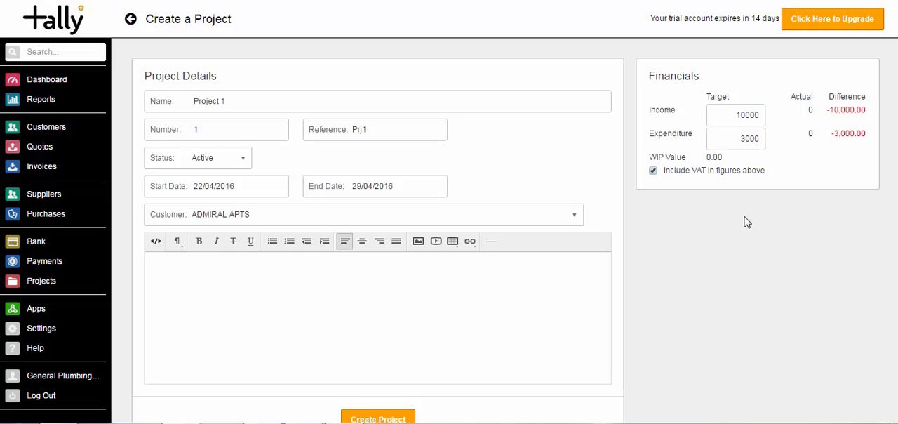
{"action": "left_click", "coordinate": [400, 418]}
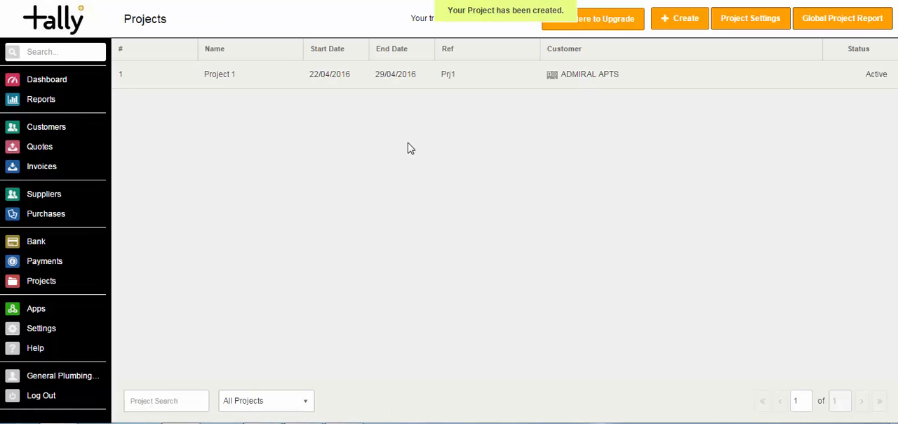
Look up the projects associated with the customer ADMIRAL APTS in its invoices and statistics
{"action": "left_click", "coordinate": [54, 133]}
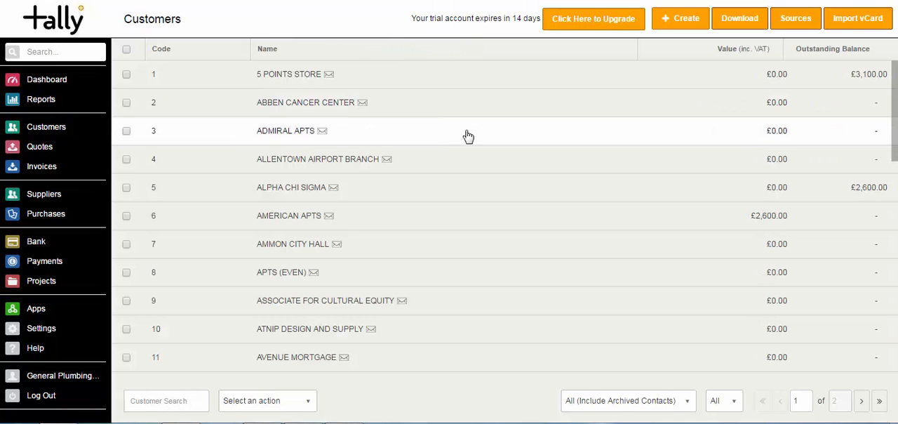
{"action": "left_click", "coordinate": [467, 138]}
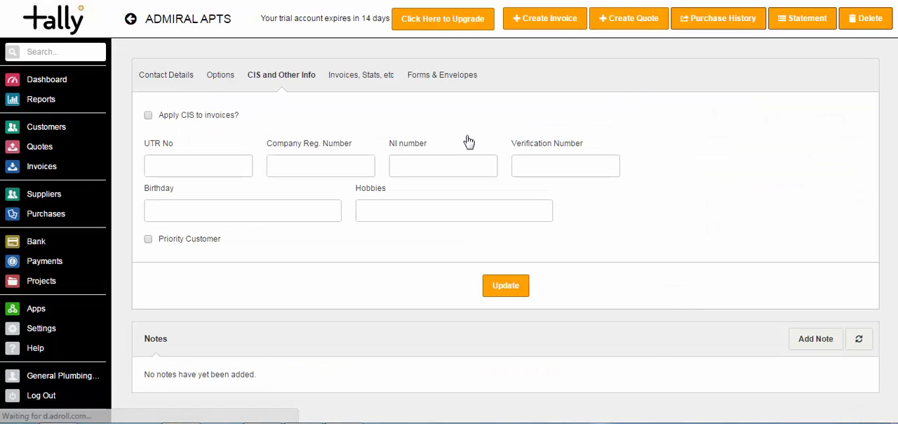
{"action": "left_click", "coordinate": [358, 79]}
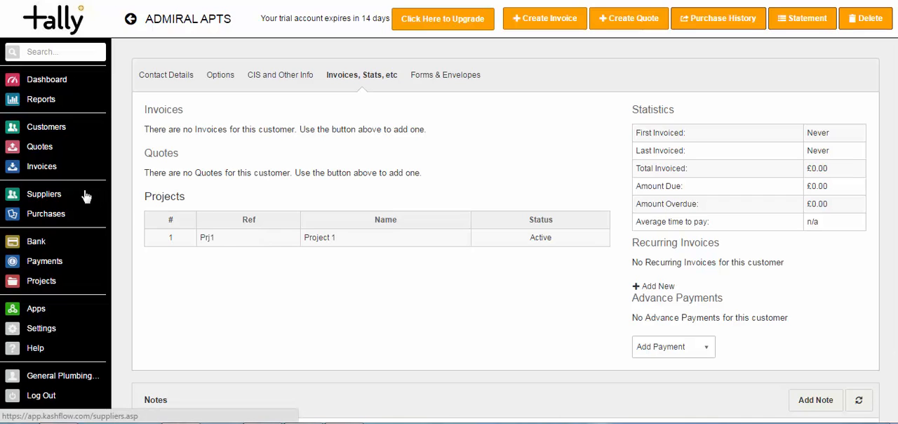
Start a new invoice for the customer ADMIRAL APTS and add two line items
{"action": "left_click", "coordinate": [40, 173]}
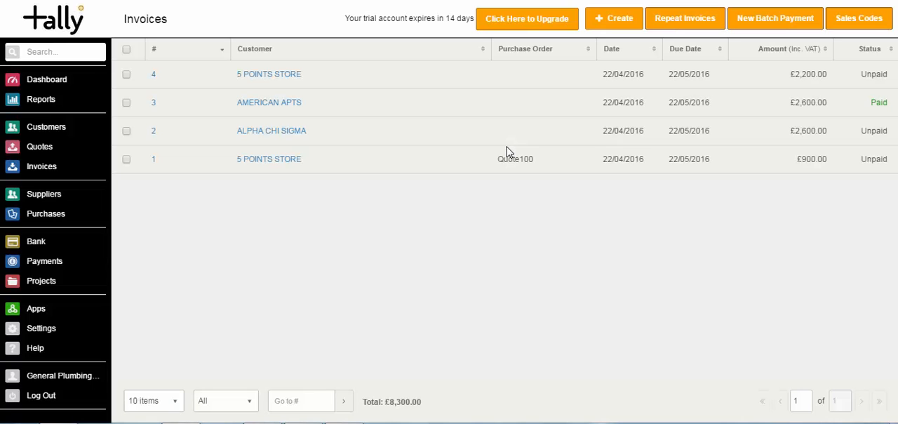
{"action": "left_click", "coordinate": [625, 22]}
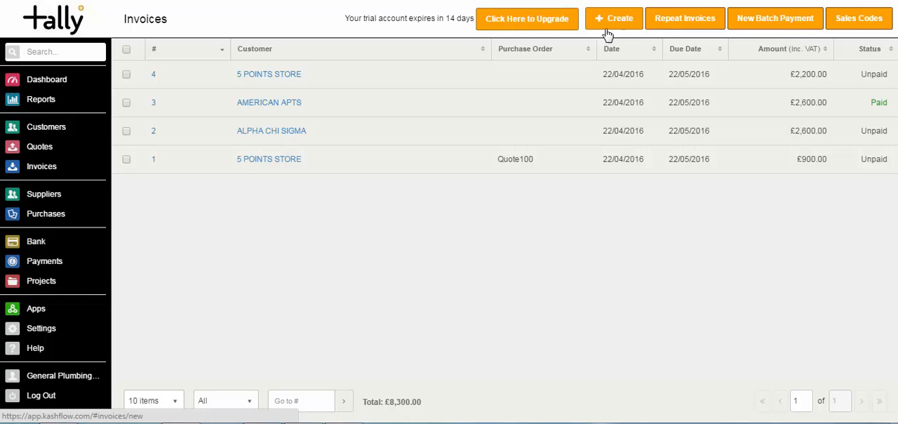
{"action": "left_click", "coordinate": [371, 134]}
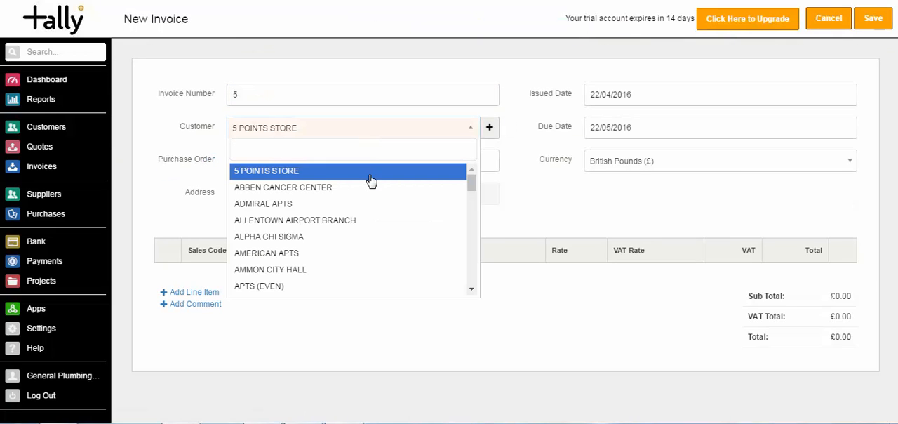
{"action": "left_click", "coordinate": [370, 203]}
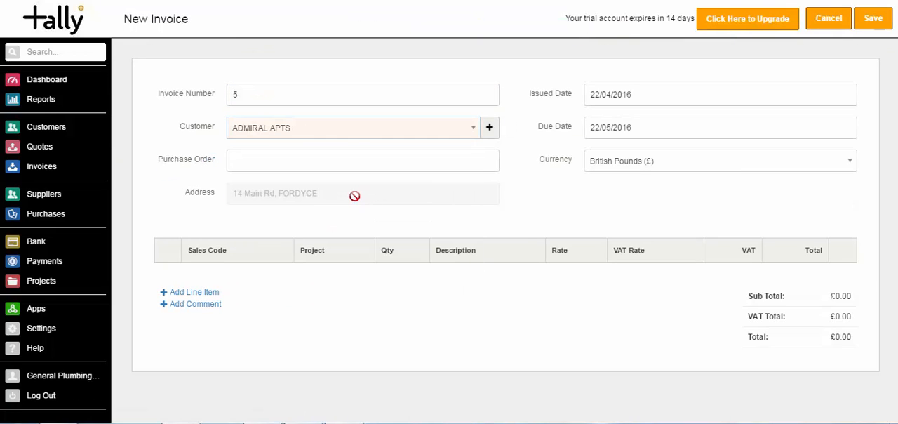
{"action": "left_click", "coordinate": [194, 291]}
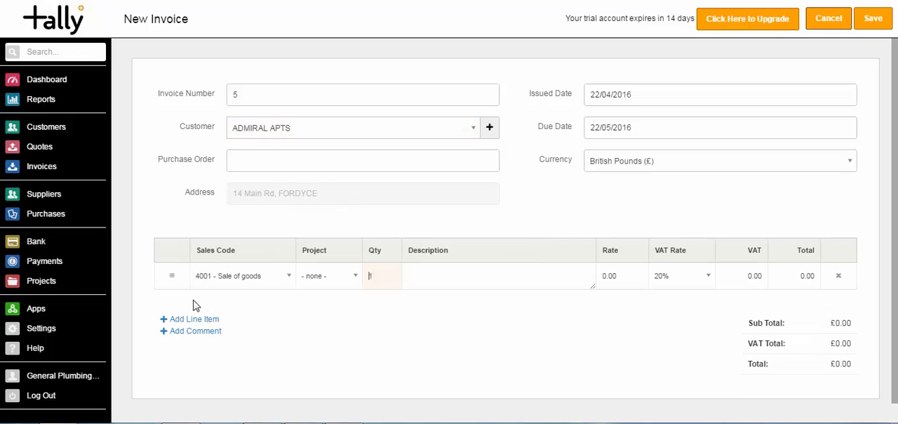
{"action": "left_click", "coordinate": [194, 320]}
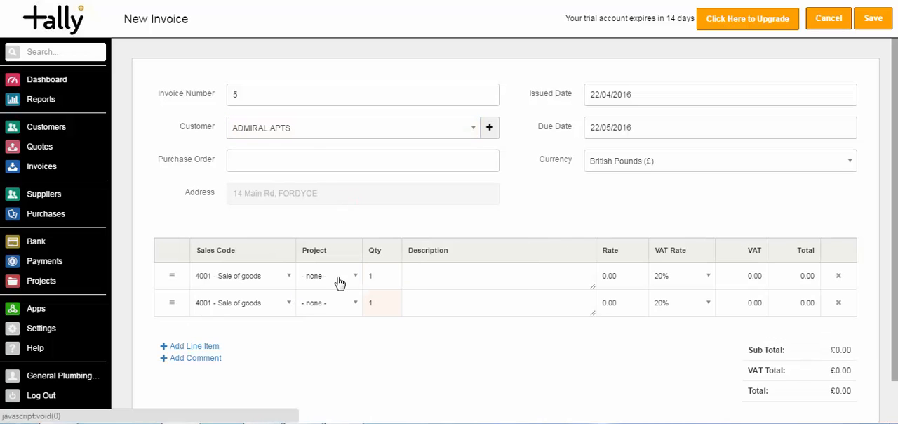
Assign the first invoice line to Project 1 with the sales code 4002 - Labour
{"action": "left_click", "coordinate": [338, 281]}
{"action": "left_click", "coordinate": [339, 355]}
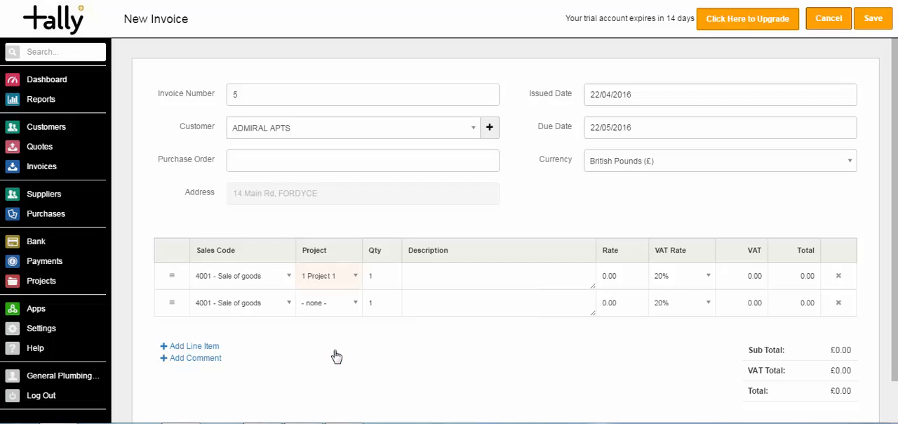
{"action": "left_click", "coordinate": [280, 277]}
{"action": "left_click", "coordinate": [220, 158]}
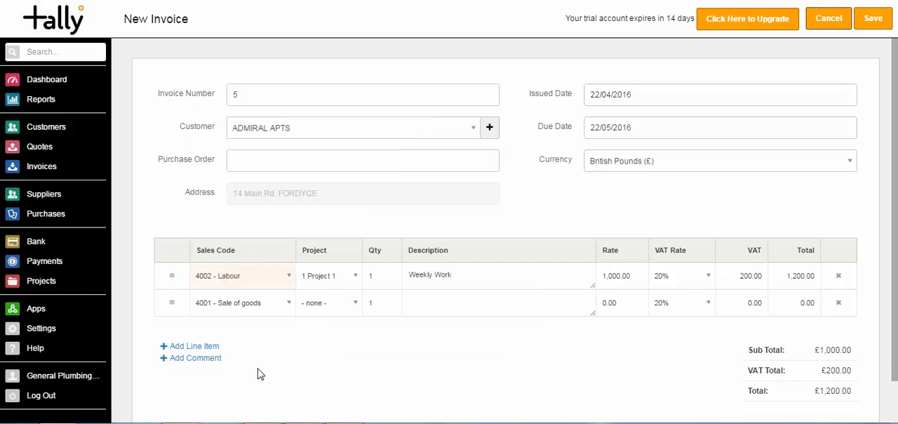
Give the second invoice line the sales code 4003 - Materials and assign it to a newly added project named "Project 2"
{"action": "left_click", "coordinate": [280, 307]}
{"action": "left_click", "coordinate": [238, 196]}
{"action": "left_click", "coordinate": [332, 309]}
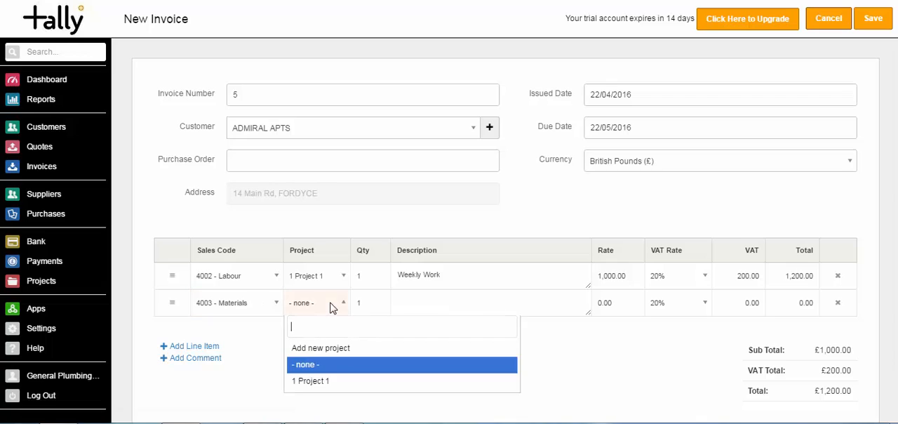
{"action": "left_click", "coordinate": [323, 350]}
{"action": "type", "text": "Project 2"}
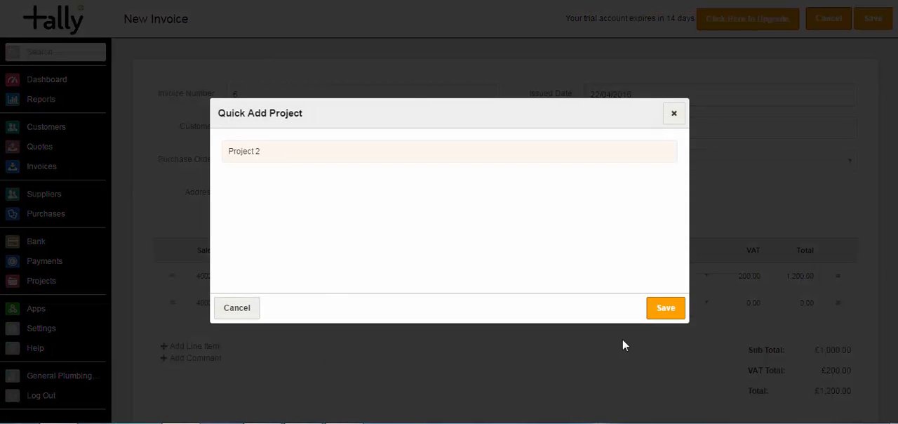
{"action": "left_click", "coordinate": [663, 309]}
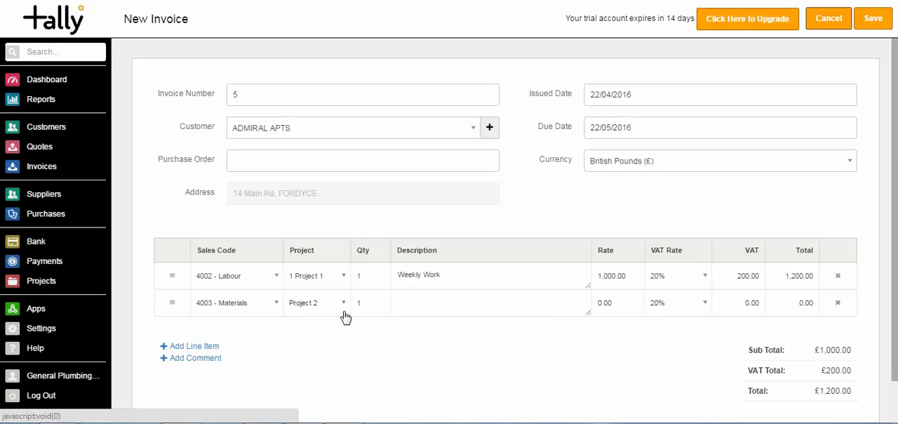
Describe the second invoice line as "Materials" with a rate of 1000 and save the invoice
{"action": "left_click", "coordinate": [419, 303]}
{"action": "type", "text": "Ma"}
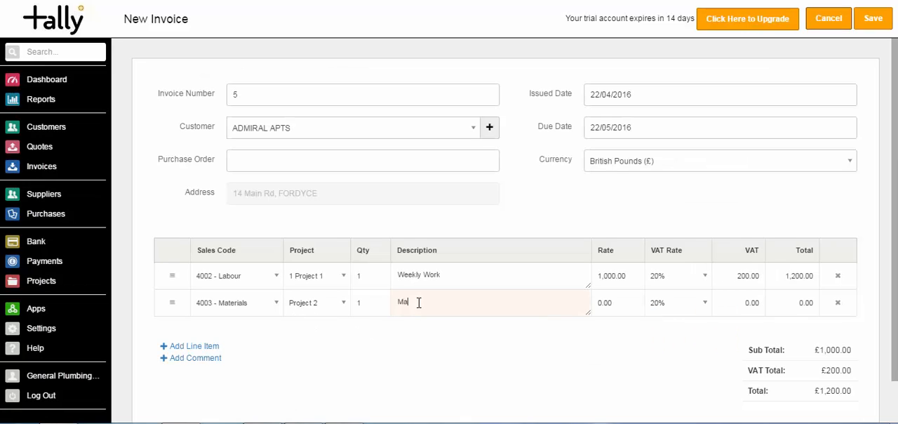
{"action": "type", "text": "terials"}
{"action": "key", "text": "Tab"}
{"action": "type", "text": "10000"}
{"action": "key", "text": "Tab"}
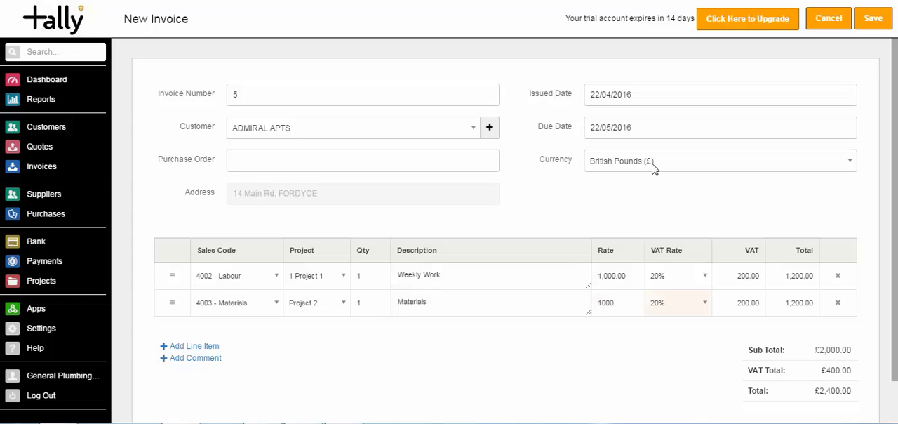
{"action": "left_click", "coordinate": [873, 21]}
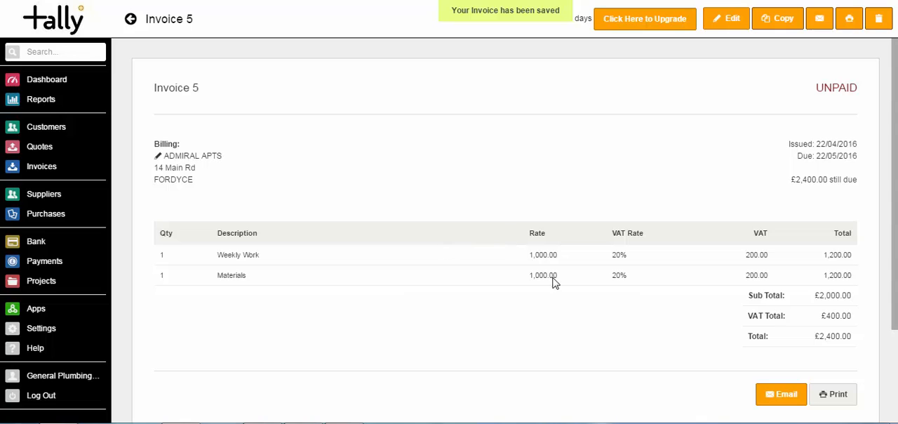
{"action": "left_click_drag", "start_coordinate": [555, 276], "coordinate": [431, 335]}
{"action": "left_click", "coordinate": [431, 338]}
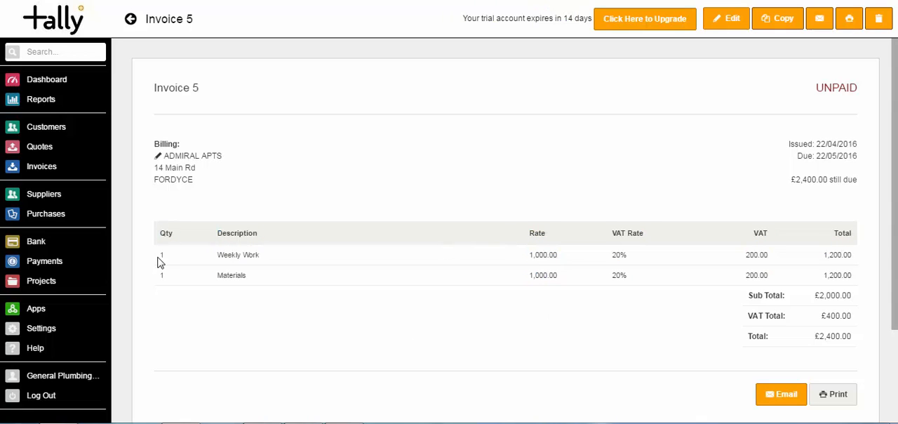
Start a bank transaction in the Current Account with the code 7400 - Travel and the comment "Hotel Stay"
{"action": "left_click", "coordinate": [35, 245]}
{"action": "left_click", "coordinate": [409, 219]}
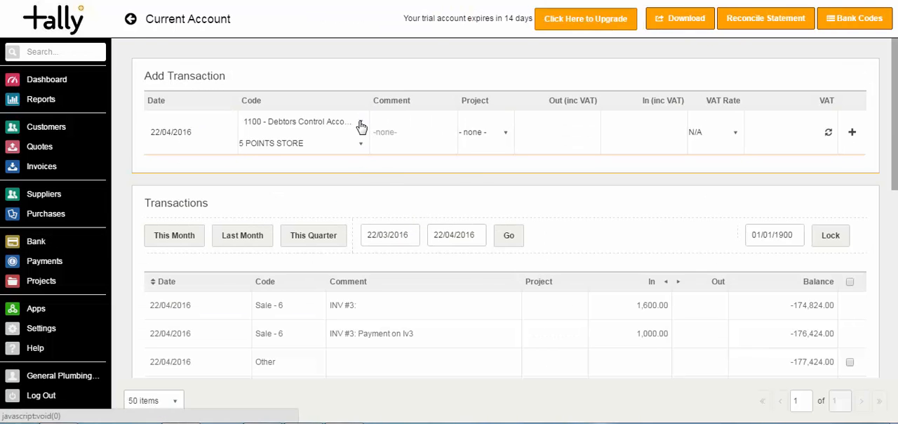
{"action": "left_click", "coordinate": [362, 124]}
{"action": "type", "text": "trav"}
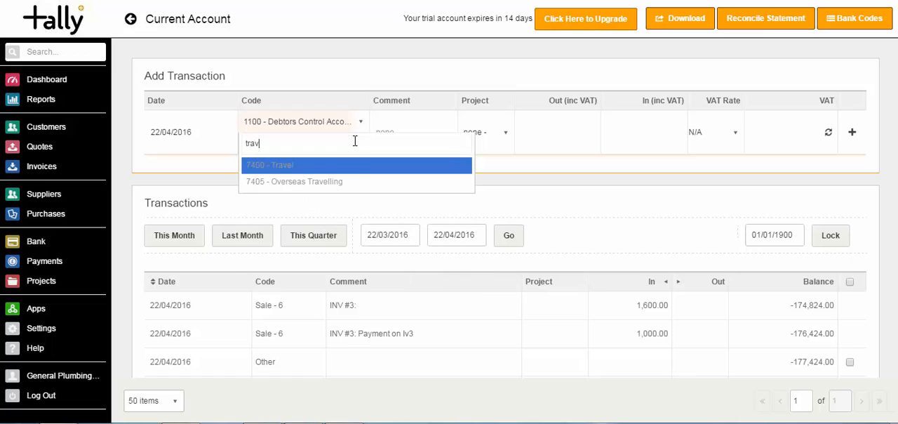
{"action": "left_click", "coordinate": [343, 169]}
{"action": "left_click", "coordinate": [410, 130]}
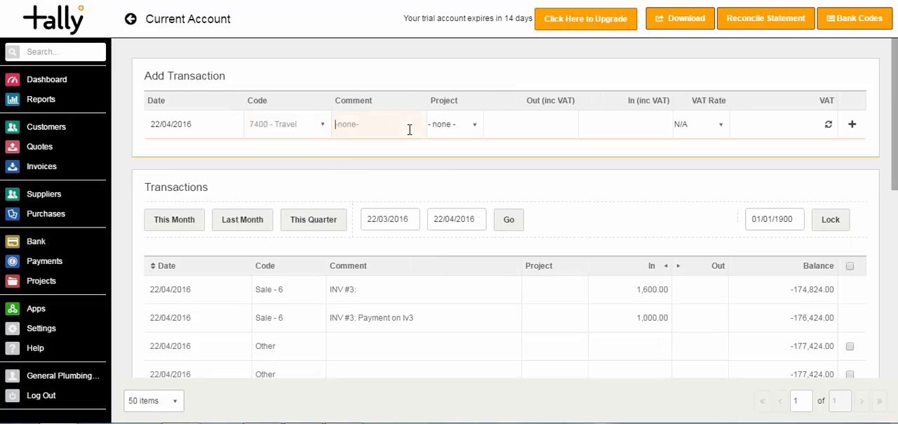
{"action": "type", "text": "Hotel Stay"}
{"action": "key", "text": "Tab"}
Assign the hotel transaction to Project 1 with 100 going out at 20% VAT, and record it
{"action": "left_click", "coordinate": [473, 124]}
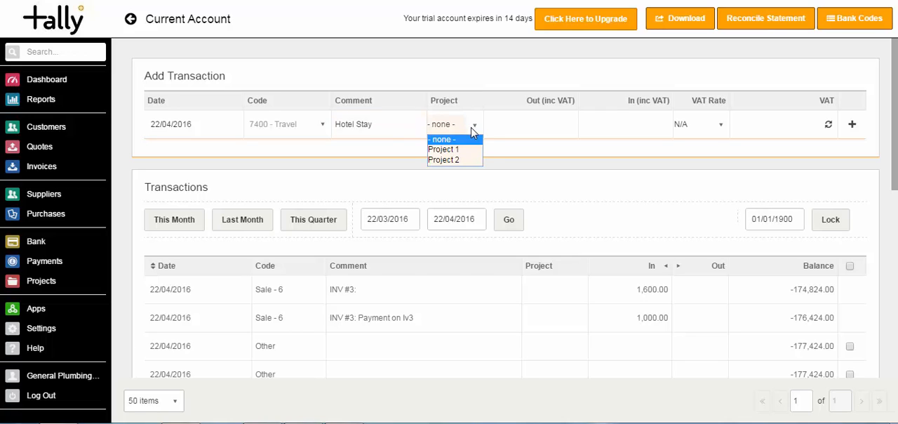
{"action": "left_click", "coordinate": [473, 148]}
{"action": "left_click", "coordinate": [535, 127]}
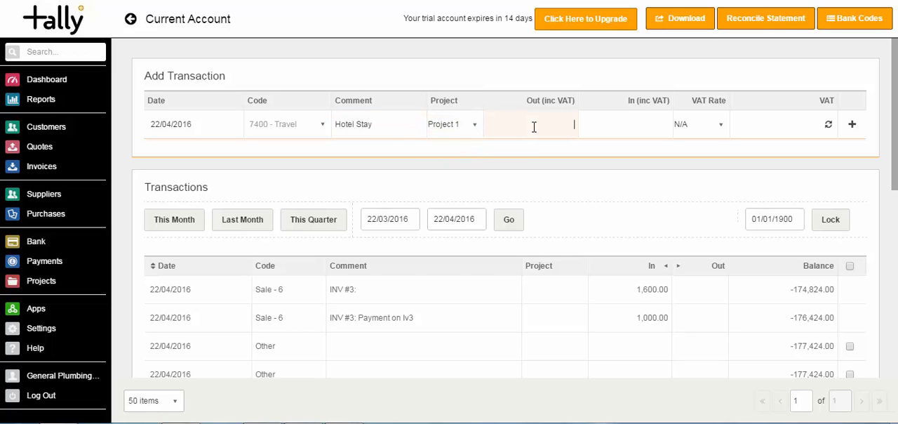
{"action": "left_click", "coordinate": [711, 124]}
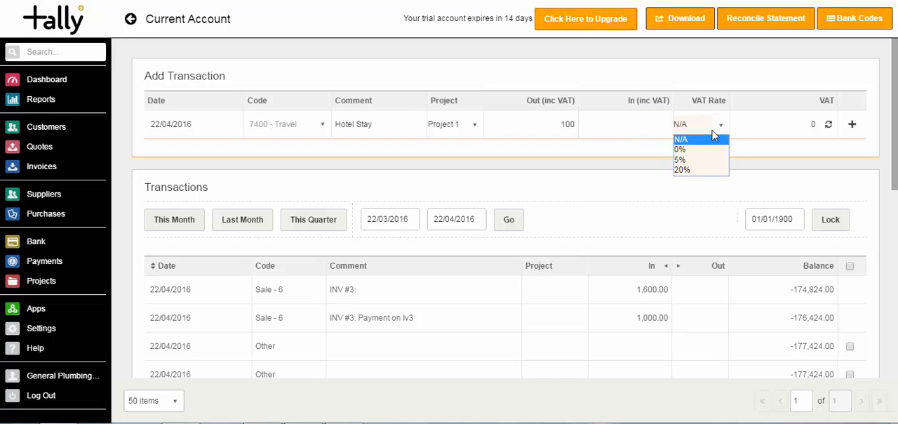
{"action": "left_click", "coordinate": [708, 170]}
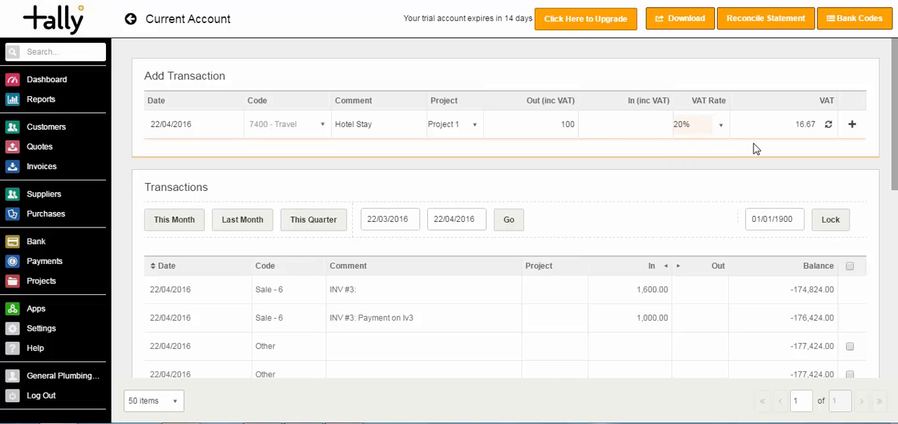
{"action": "left_click", "coordinate": [852, 124]}
{"action": "scroll", "coordinate": [853, 131], "scroll_direction": "down", "scroll_amount": 2}
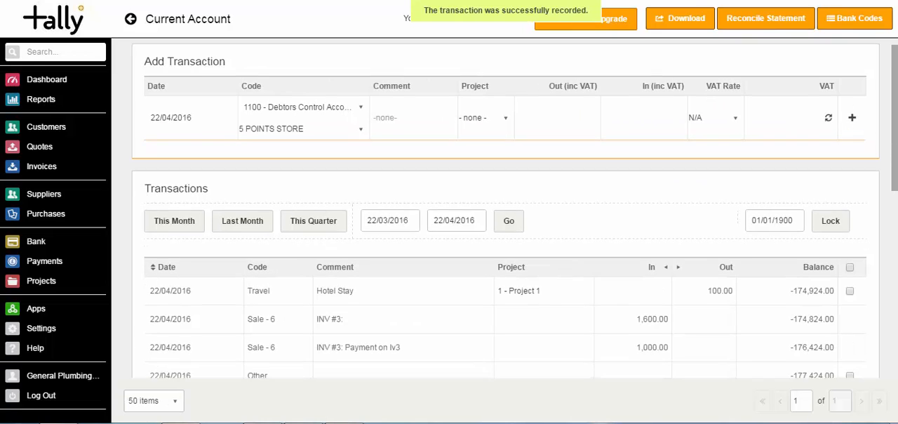
{"action": "scroll", "coordinate": [506, 211], "scroll_direction": "down", "scroll_amount": 1}
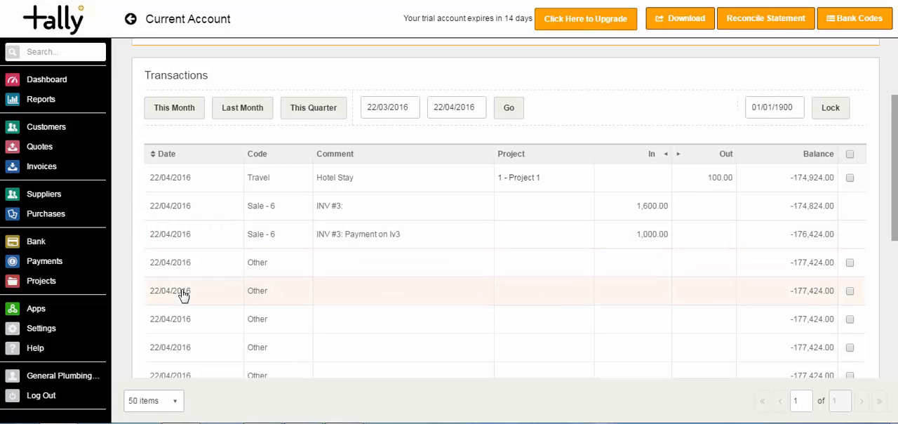
Run the Profit & Loss report for Project 1 from 23/03/2016 to 22/04/2016, and return to the projects list
{"action": "left_click", "coordinate": [45, 284]}
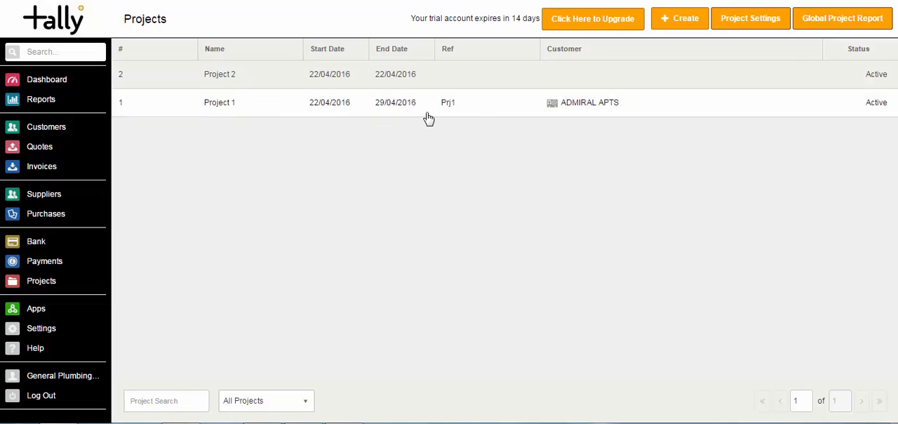
{"action": "left_click", "coordinate": [489, 111]}
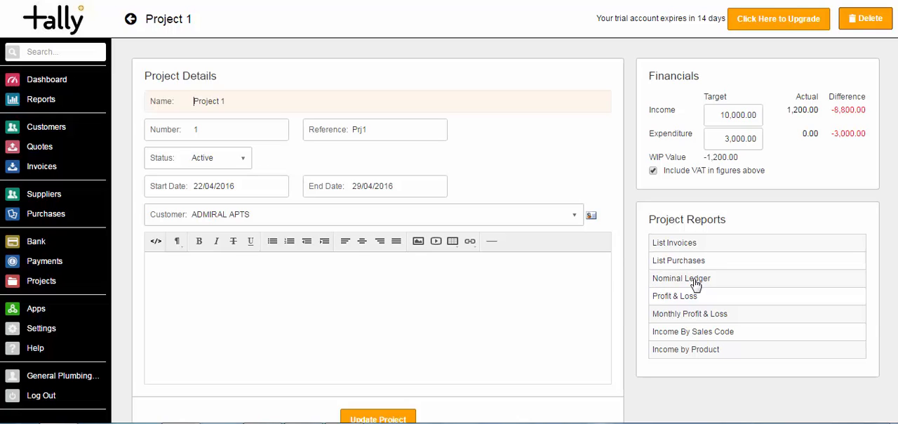
{"action": "left_click", "coordinate": [663, 299]}
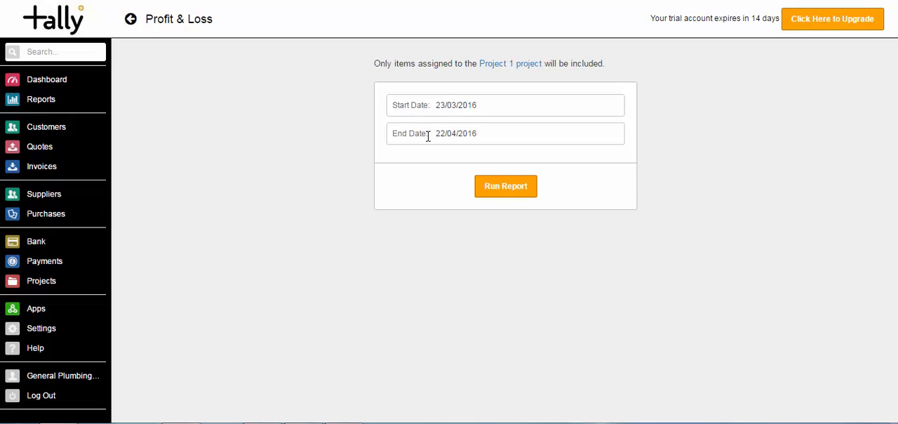
{"action": "left_click", "coordinate": [502, 188]}
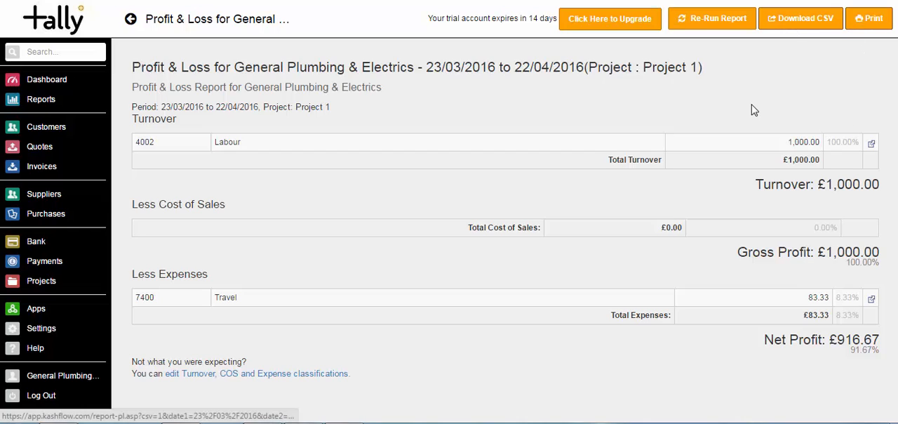
{"action": "left_click", "coordinate": [38, 281]}
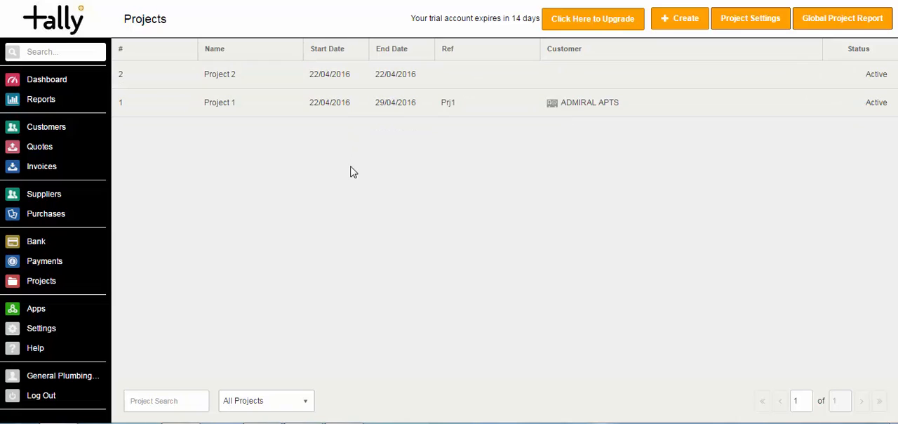